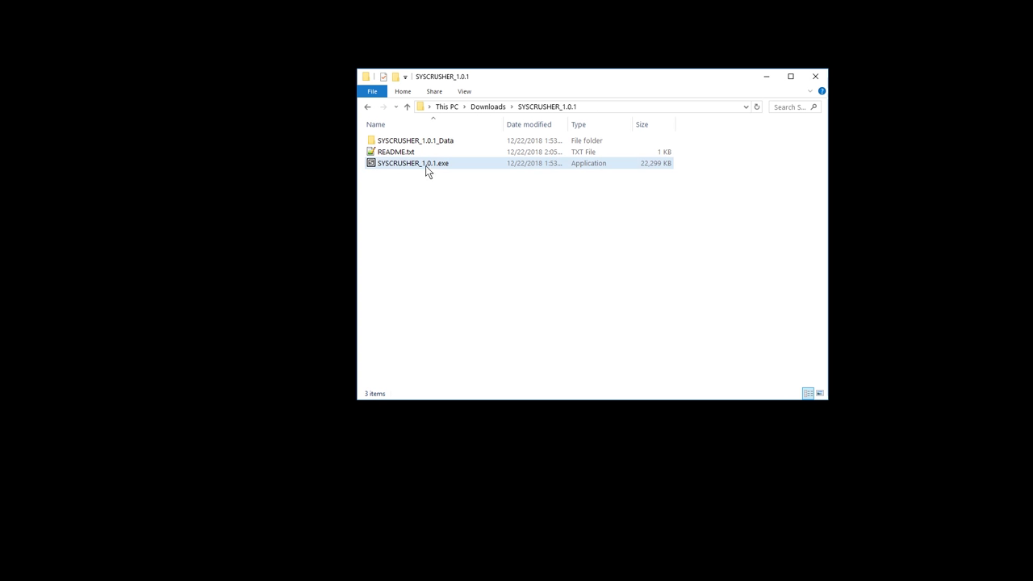
Step: Launch SYSCRUSHER_1.0.1.exe, and open Registry Editor with the regedit command, allowing it to make changes to the device
double_click(426, 164)
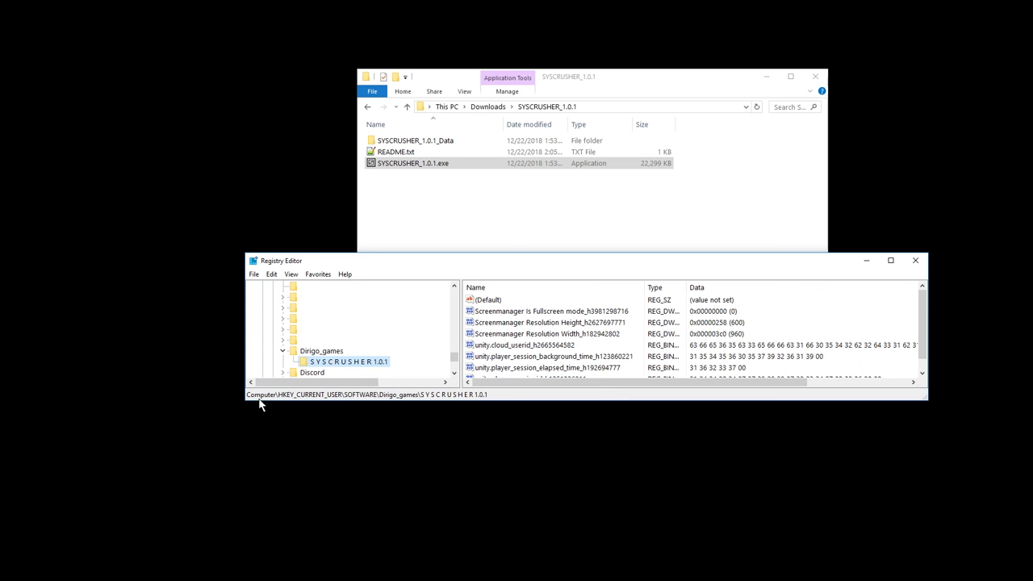
key("super+r")
type("r")
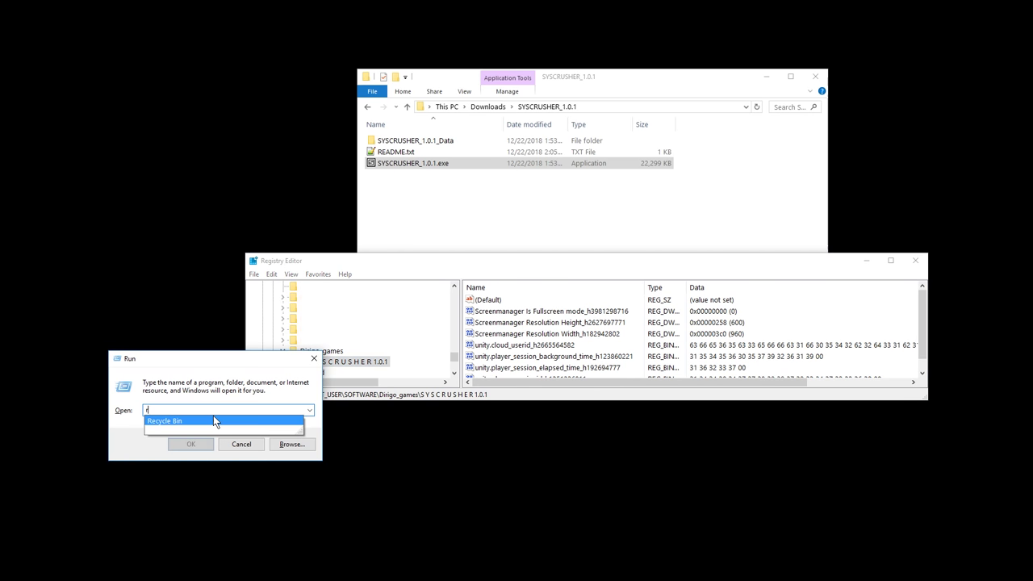
type("egedit")
key("Return")
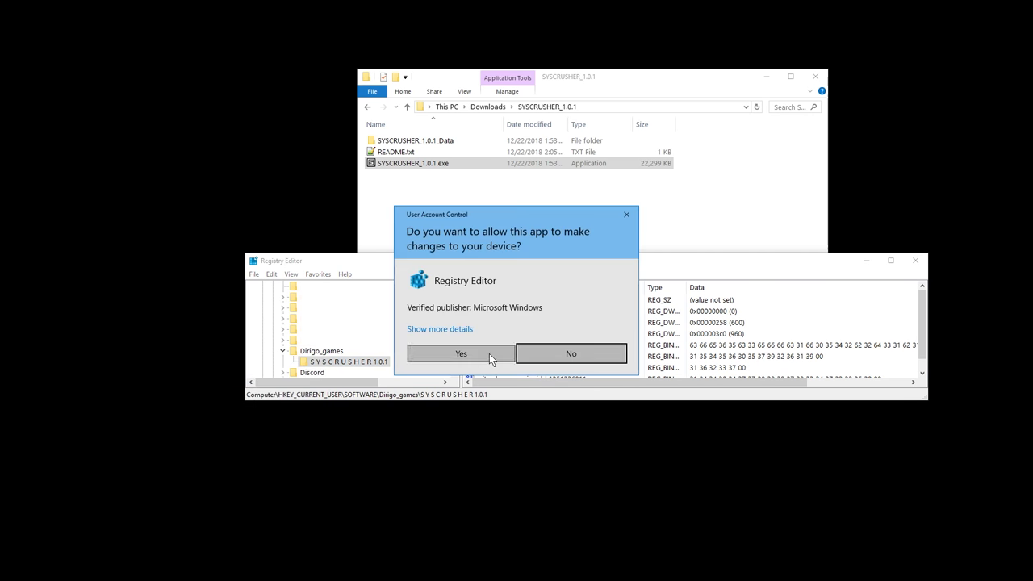
left_click(487, 354)
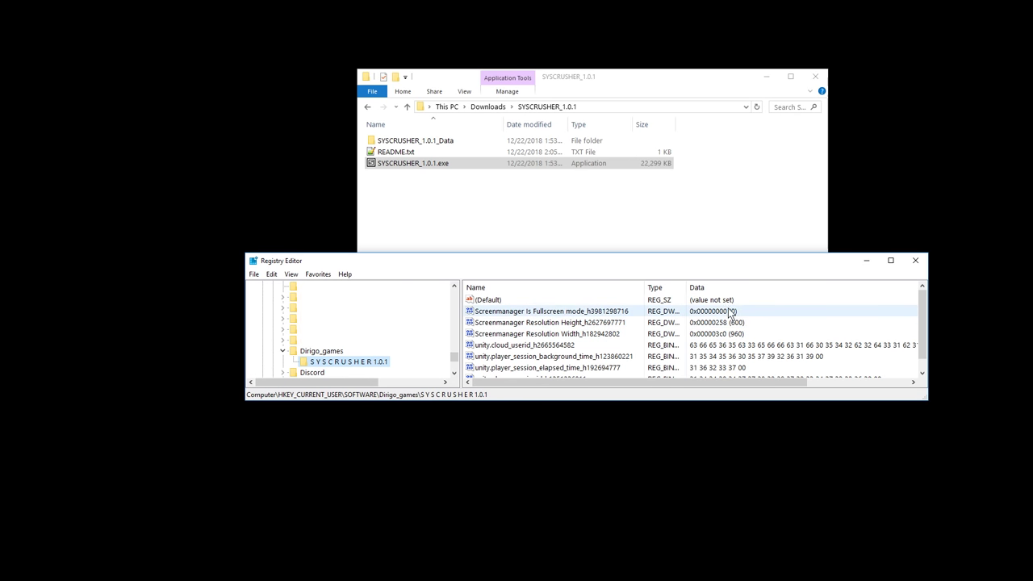
Step: Set the game's Screenmanager Is Fullscreen mode value to 1 and select SYSCRUSHER_1.0.1.exe in its folder
left_click(697, 314)
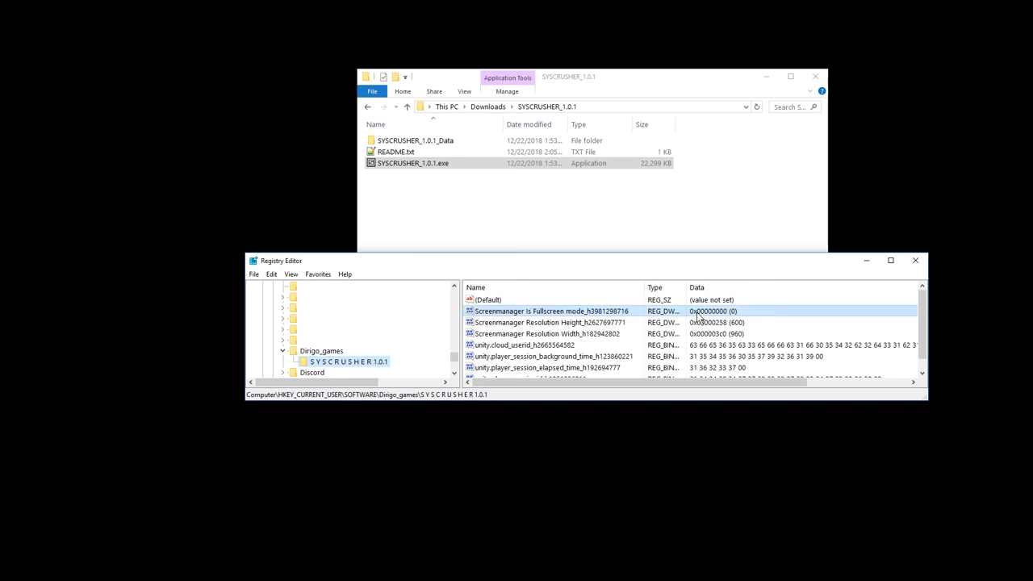
double_click(697, 314)
type("1")
left_click(392, 396)
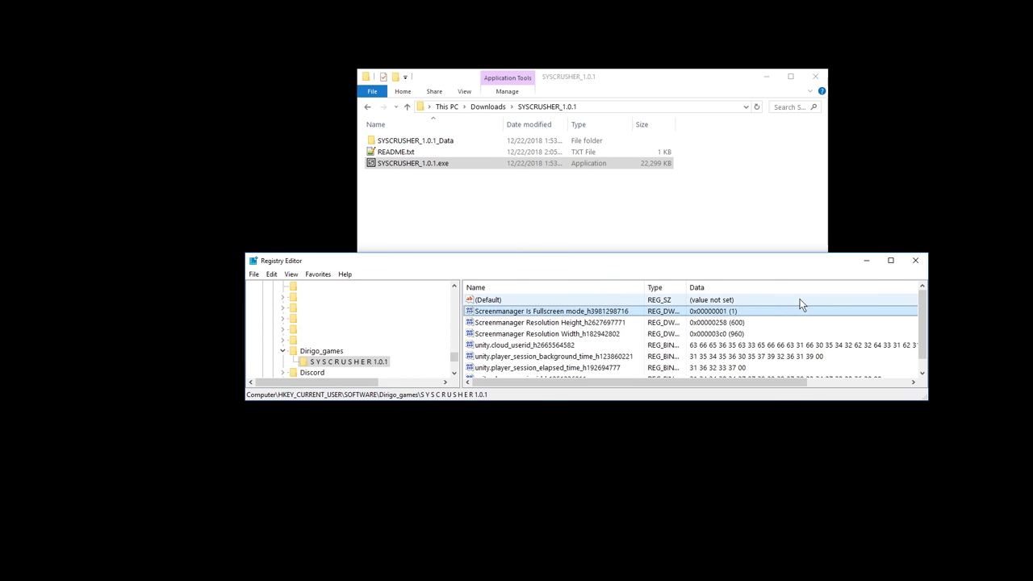
left_click(436, 162)
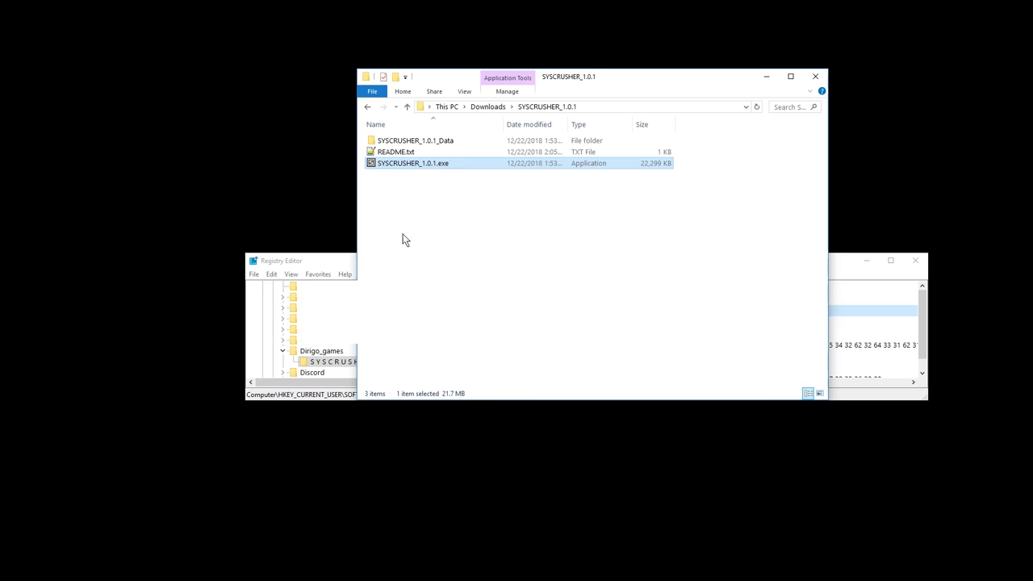
Step: Return to Registry Editor and set the Screenmanager Resolution Height value to 1080 in decimal
left_click(413, 200)
left_click(296, 260)
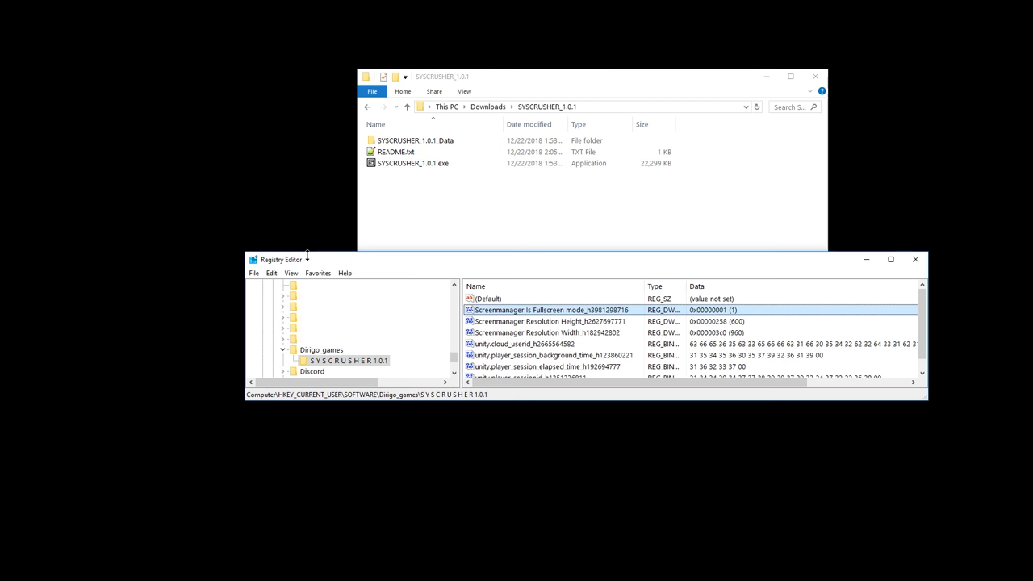
double_click(708, 322)
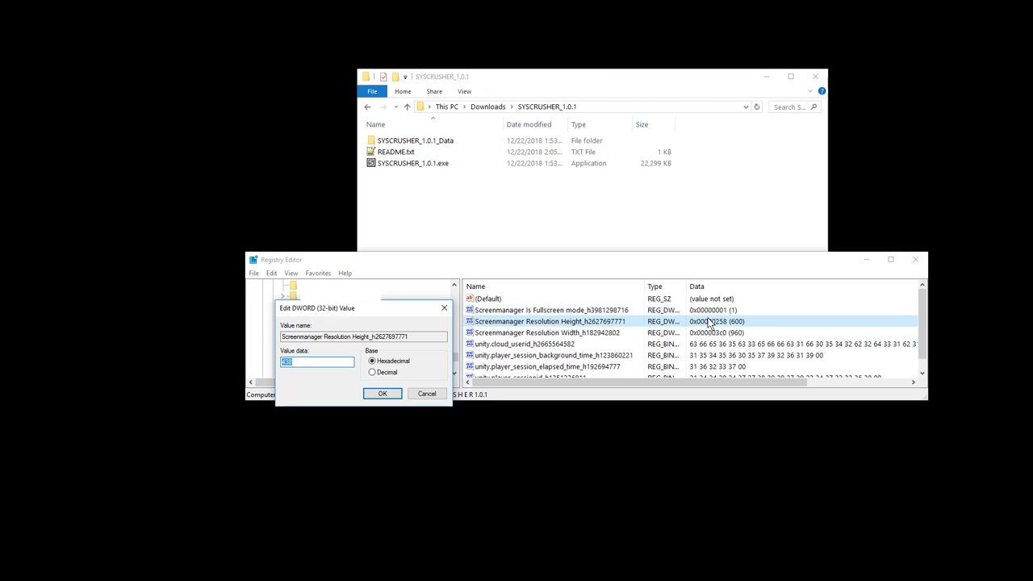
type("10")
left_click(382, 373)
double_click(314, 365)
type("1080")
left_click(382, 393)
Step: Set the Screenmanager Resolution Width value to 1920 in decimal
left_click(702, 332)
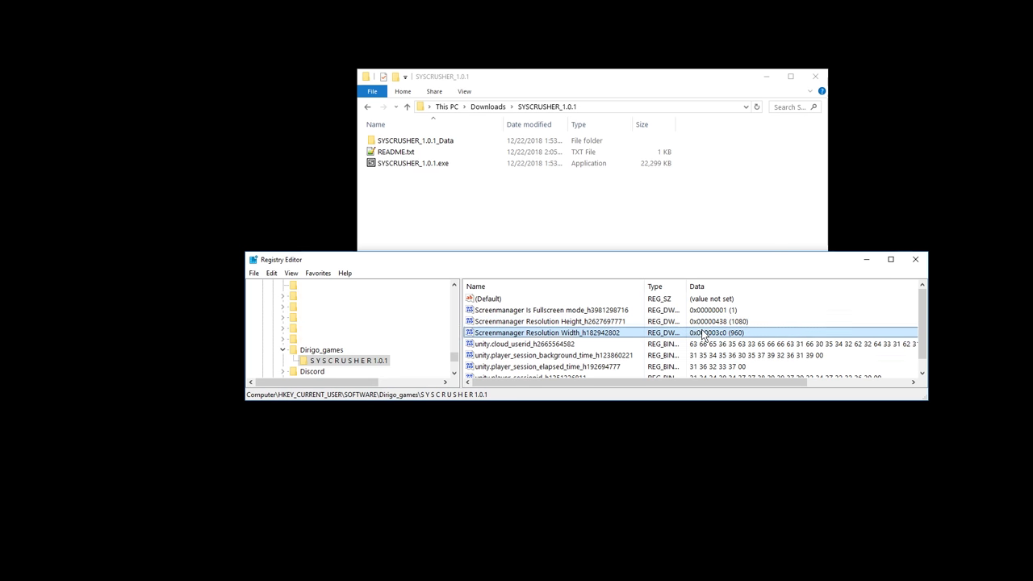
double_click(702, 333)
left_click(372, 372)
double_click(311, 361)
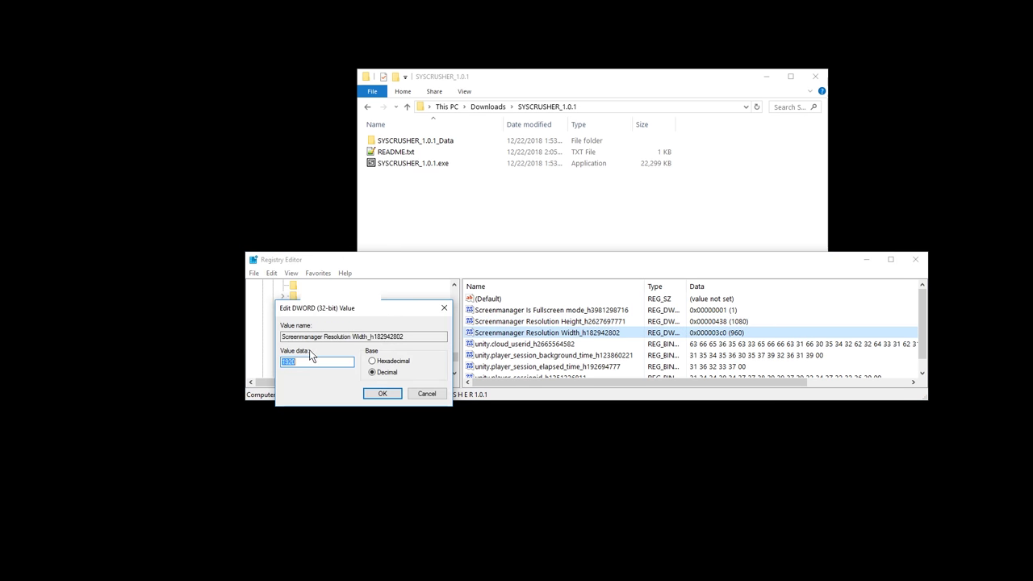
left_click(380, 392)
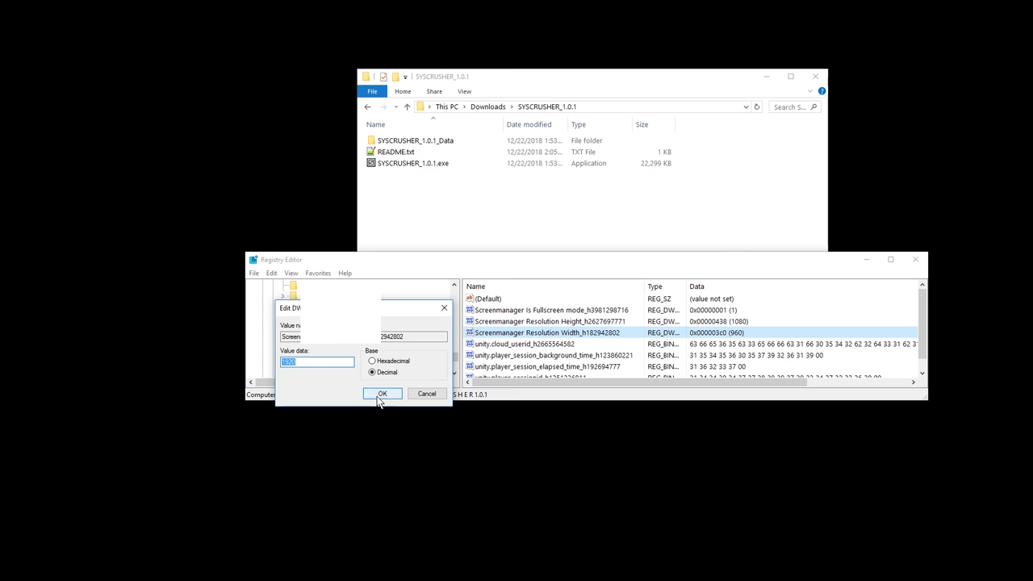
Step: Save the Screenmanager Is Fullscreen mode value as 1 with the decimal base
double_click(731, 313)
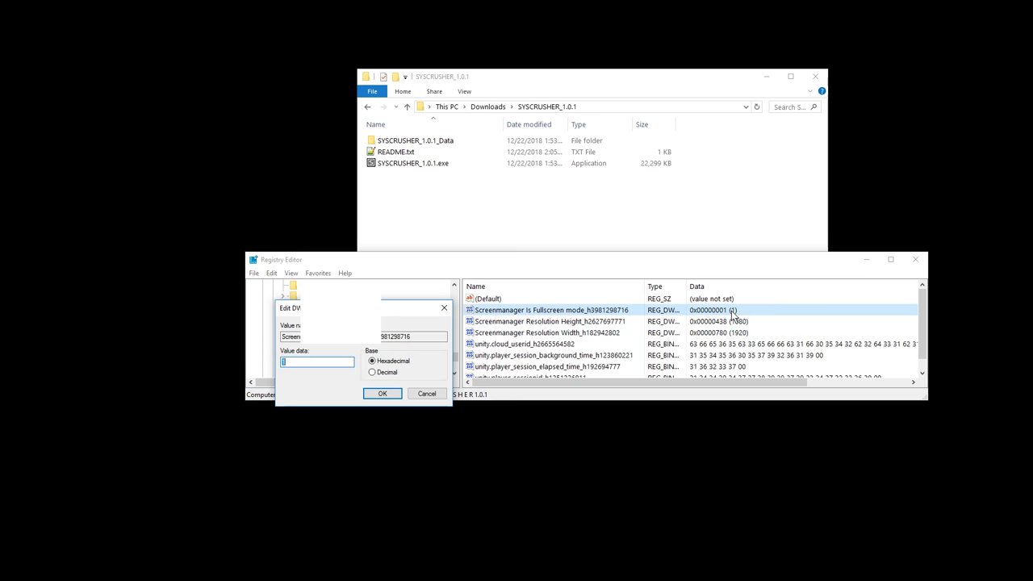
left_click(372, 372)
left_click(383, 394)
Step: Test the game by running SYSCRUSHER_1.0.1.exe, quitting it and running it once more
double_click(404, 163)
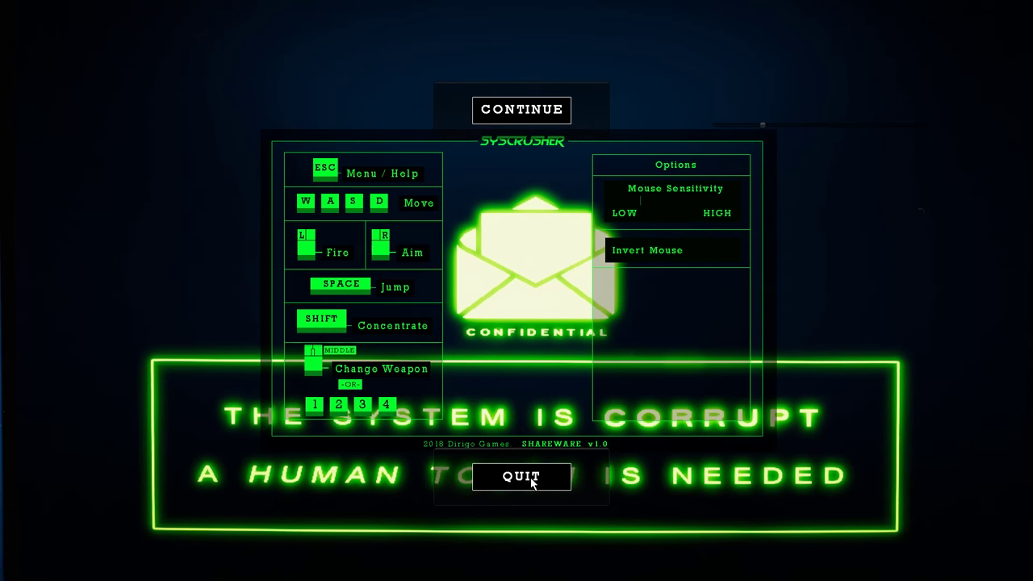
key("Escape")
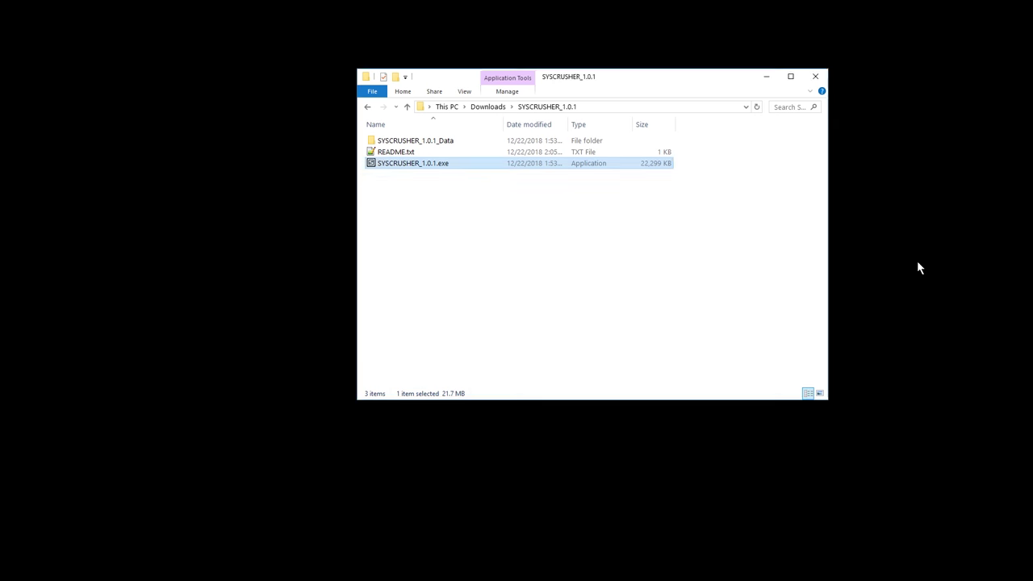
left_click(676, 270)
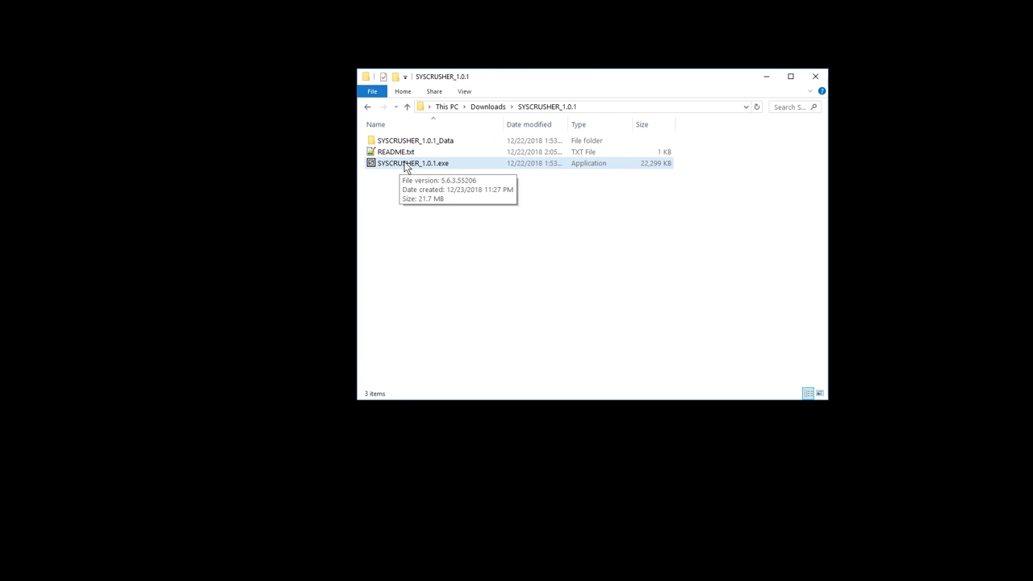
double_click(453, 164)
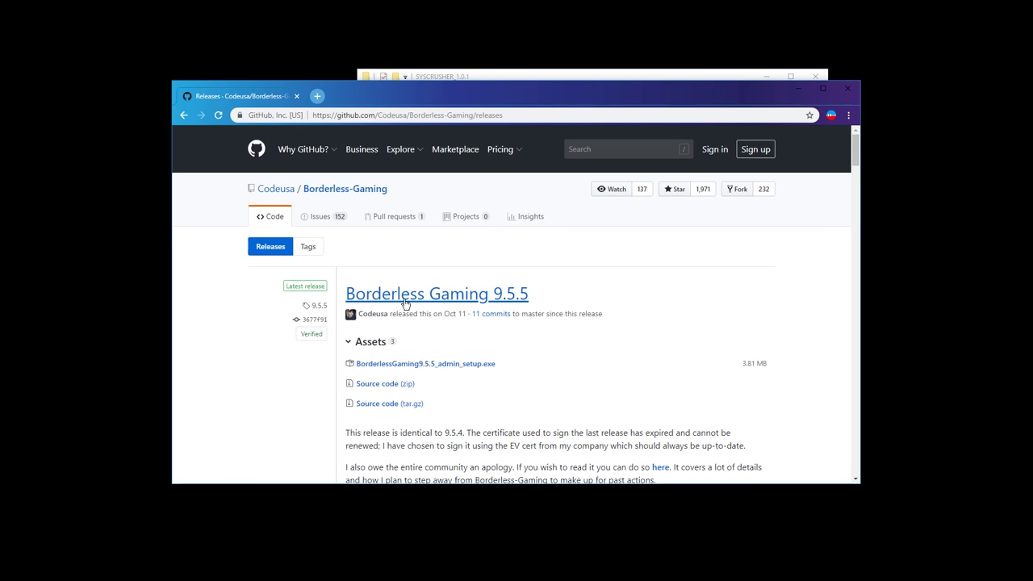
Step: Download BorderlessGaming9.5.5_admin_setup.exe from the GitHub releases page and look over the older release below it
left_click(382, 370)
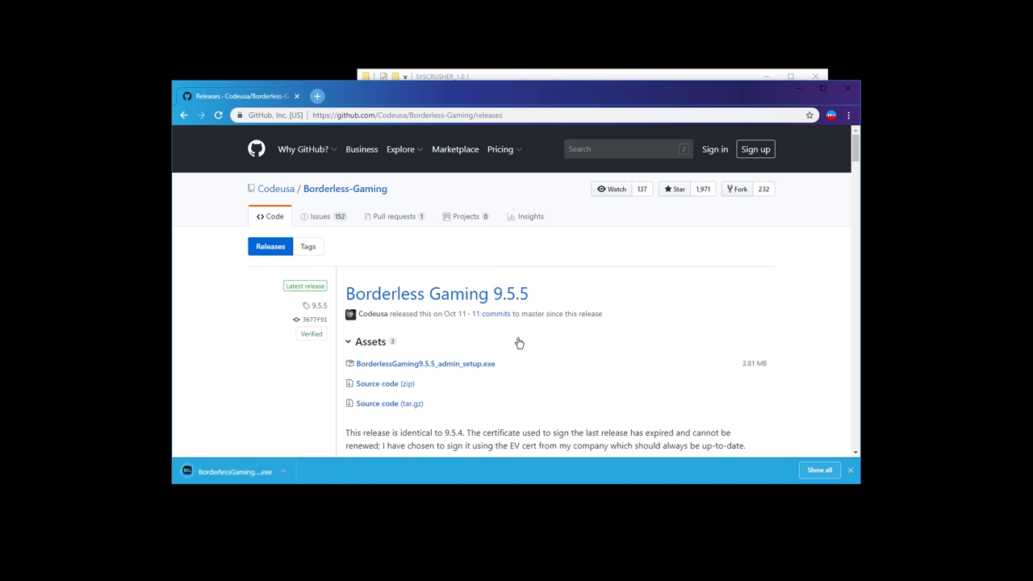
scroll(517, 339, "down", 3)
scroll(466, 255, "down", 3)
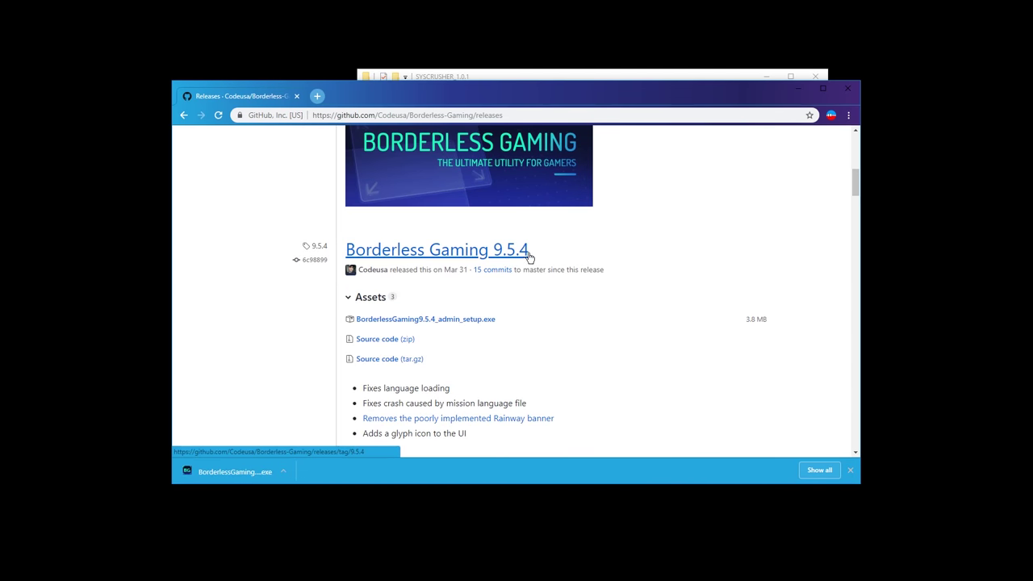
scroll(532, 253, "up", 6)
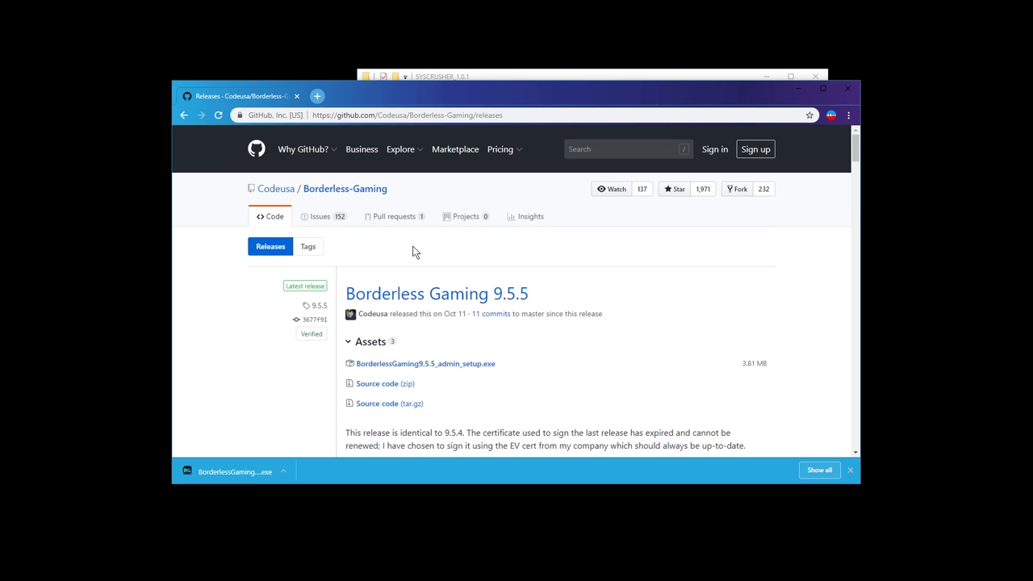
Step: Run the downloaded Borderless Gaming installer with permission to make changes and accept its license agreement
left_click(216, 470)
left_click(562, 308)
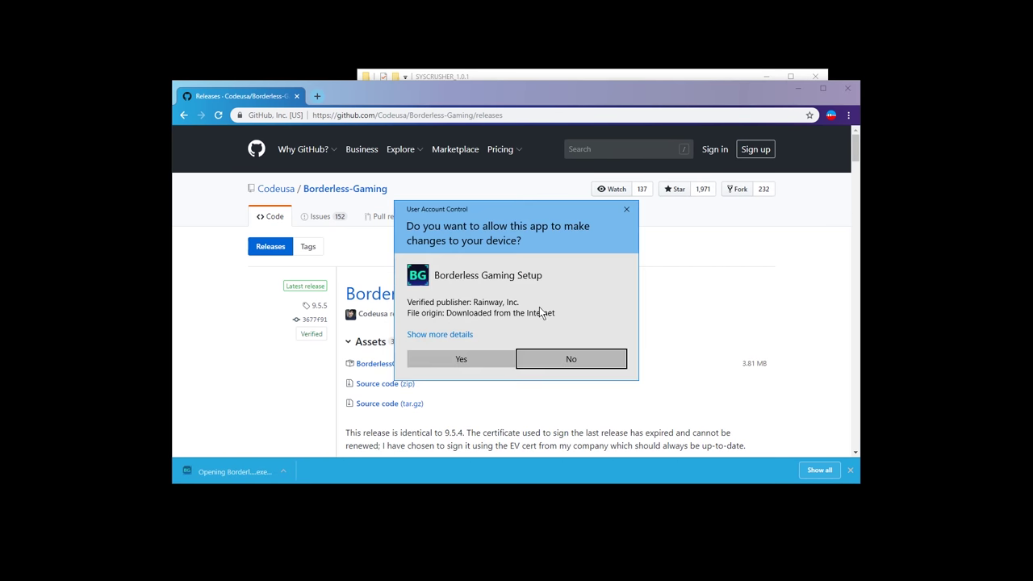
left_click(478, 357)
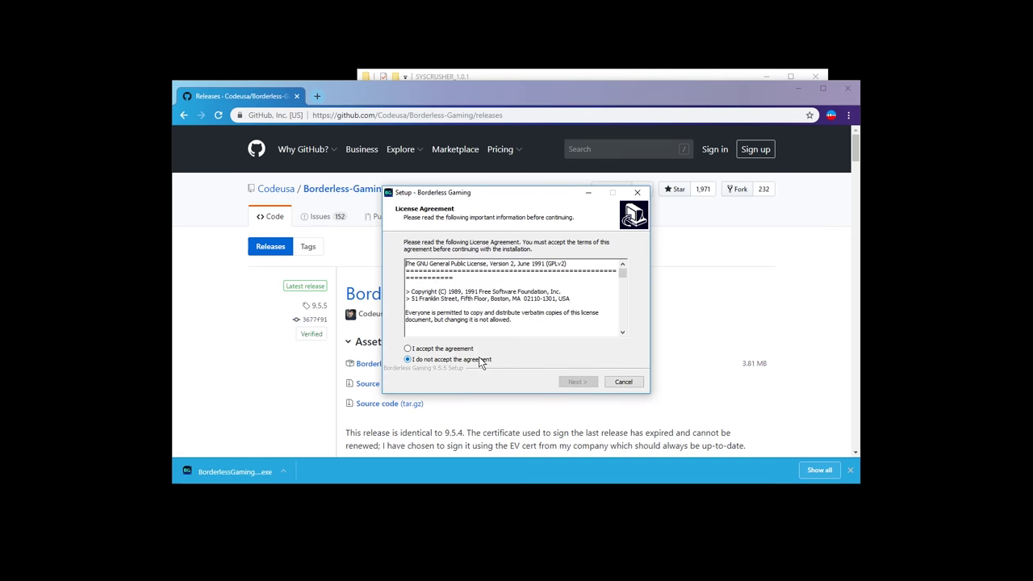
left_click(448, 349)
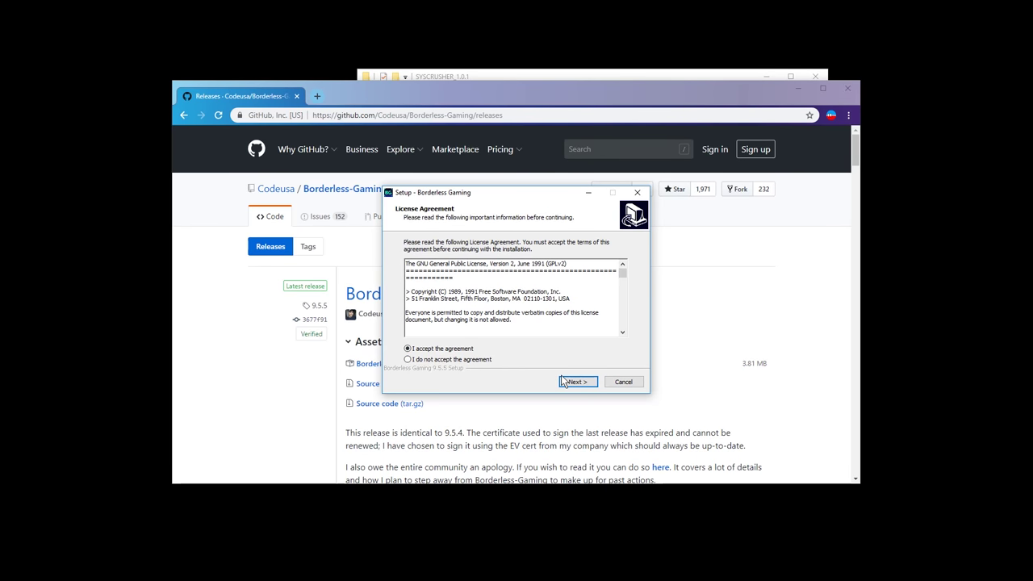
left_click(577, 382)
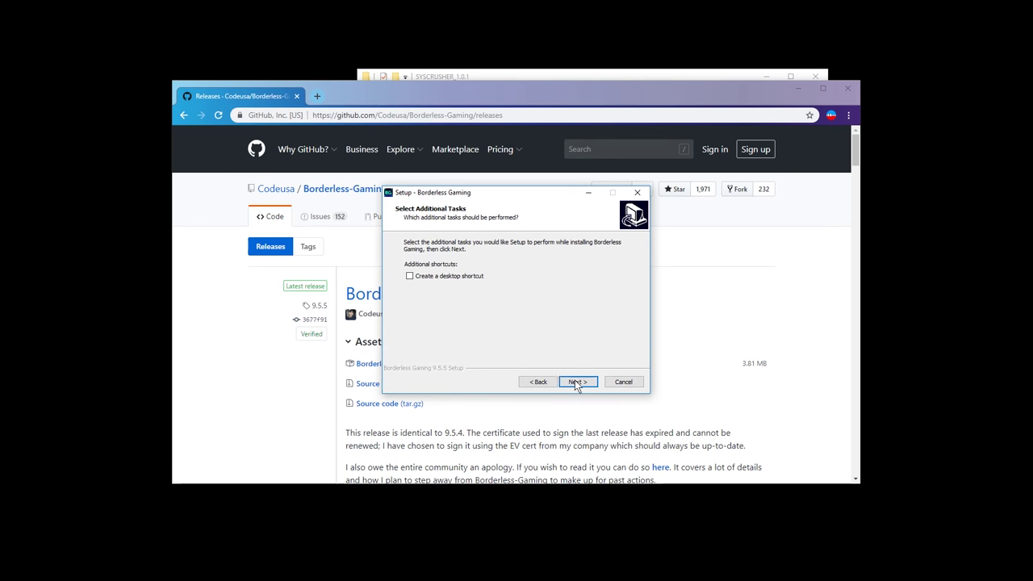
Step: Install Borderless Gaming with a desktop shortcut, then finish setup and start the program with permission to make changes
left_click(462, 275)
left_click(576, 380)
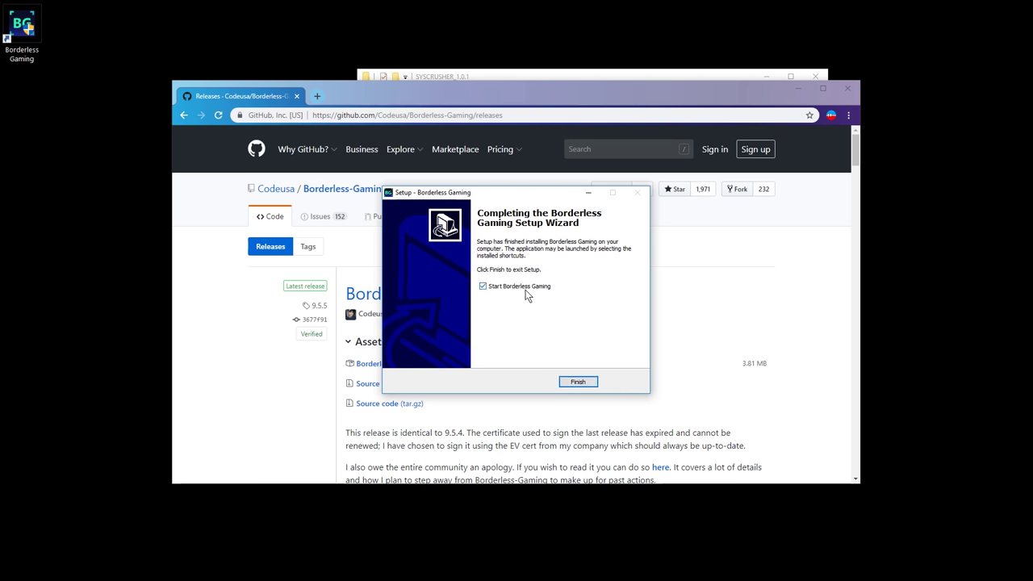
left_click(577, 381)
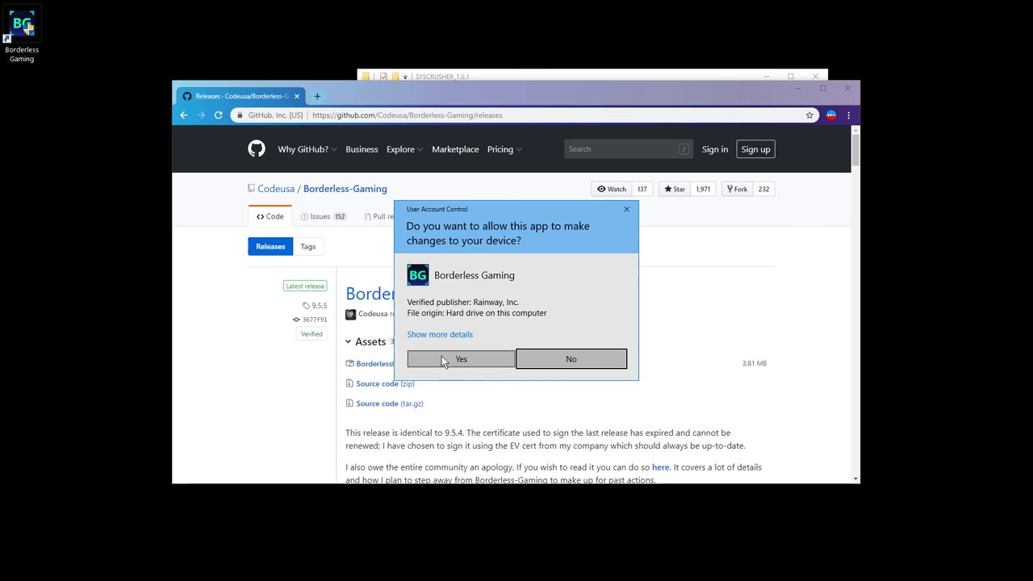
left_click(443, 360)
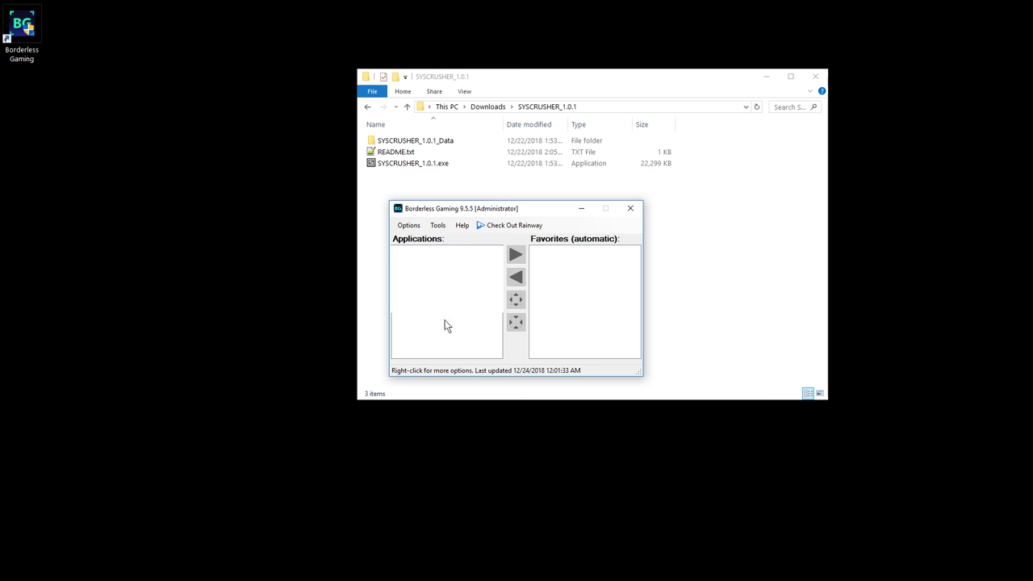
Step: Launch SYSCRUSHER_1.0.1.exe from its folder and switch back to Borderless Gaming
left_click(410, 164)
double_click(410, 164)
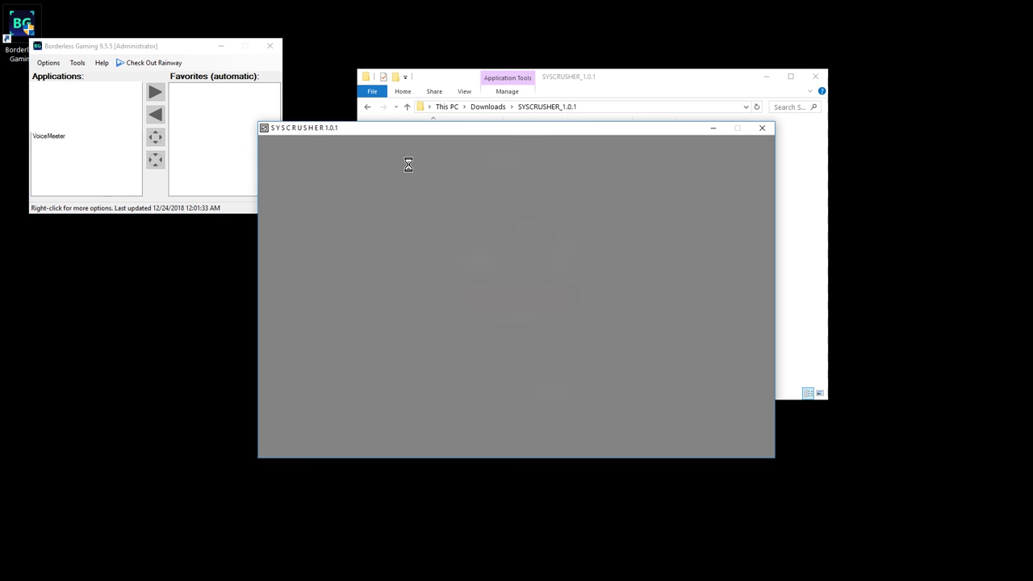
left_click(93, 166)
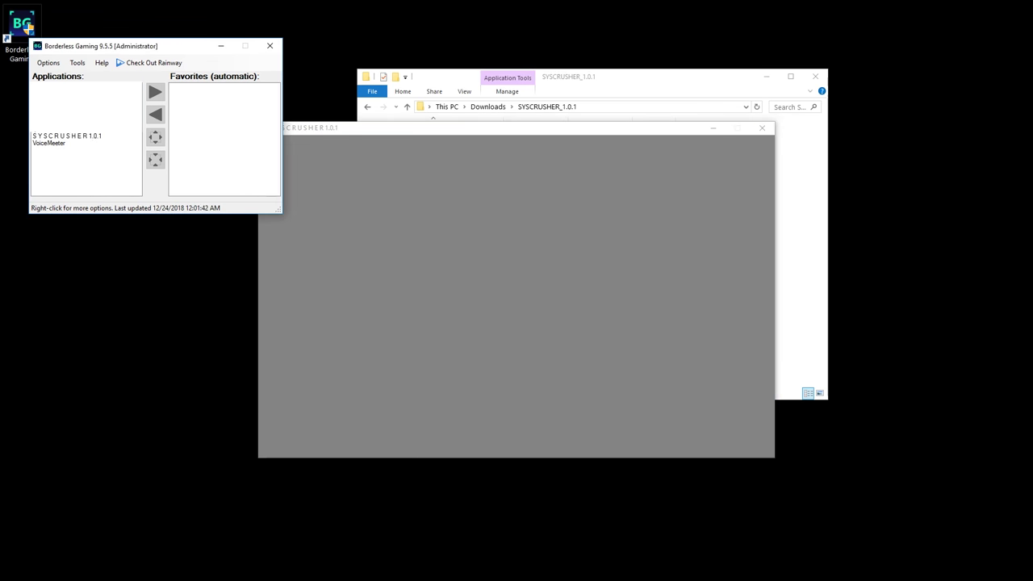
Step: Add the running S Y S C R U S H E R 1.0.1 application to the automatic favorites
left_click(65, 138)
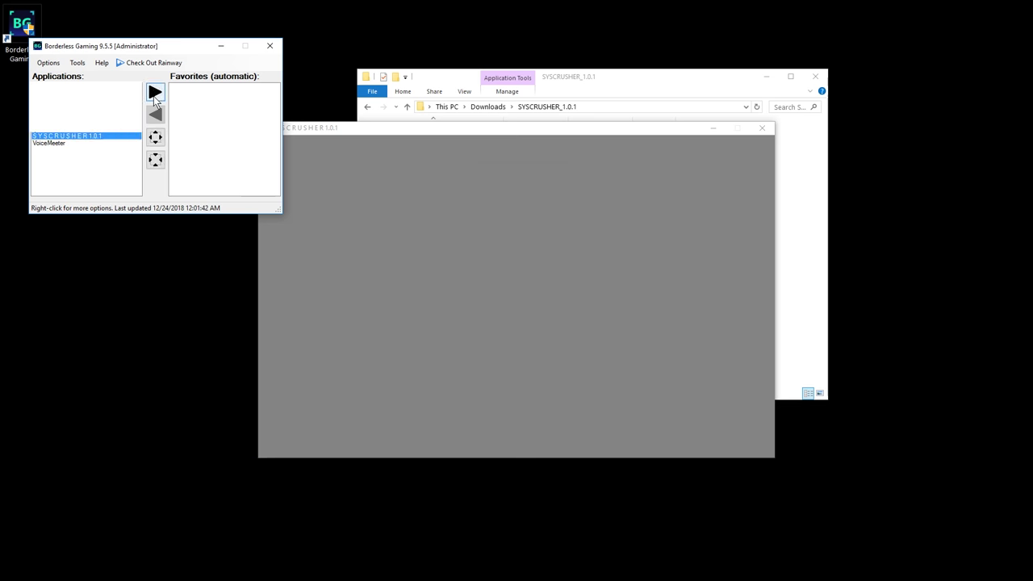
left_click(154, 93)
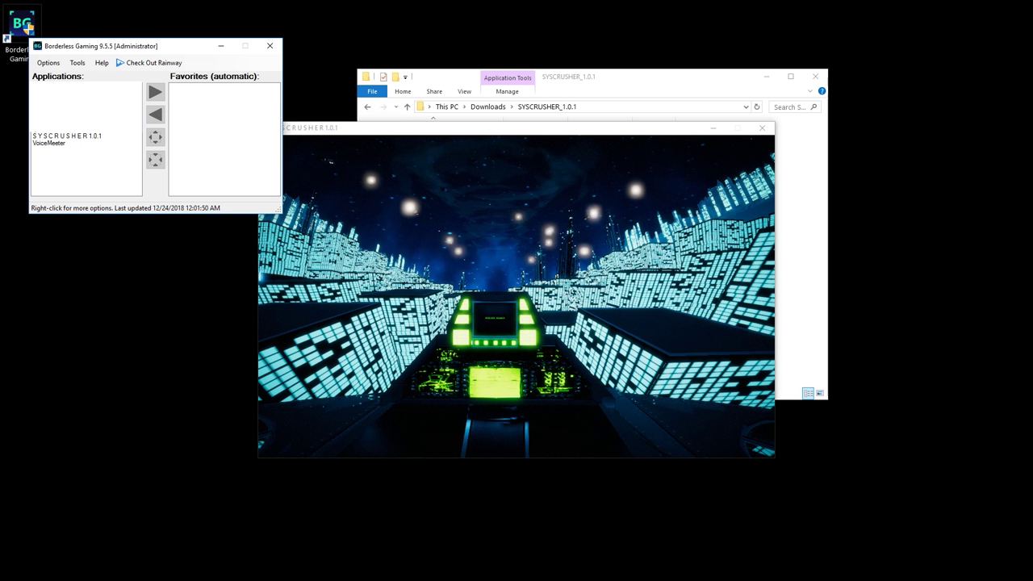
left_click(67, 137)
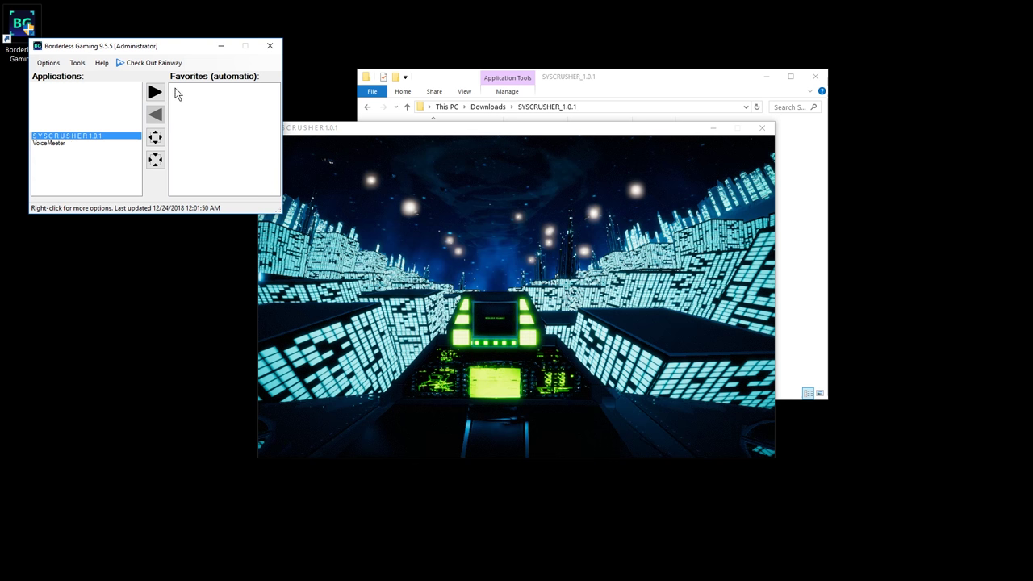
left_click(156, 94)
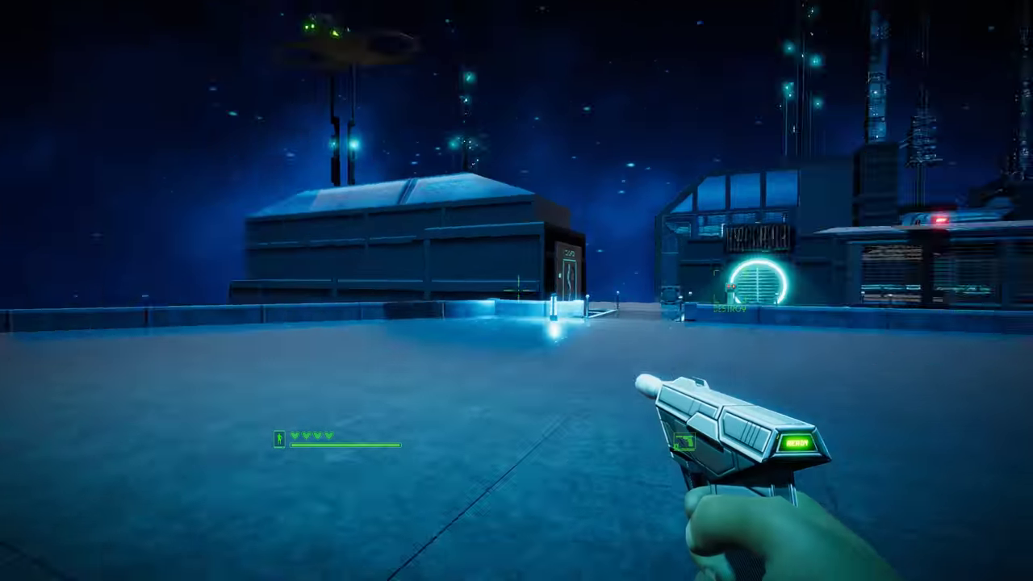
key("w")
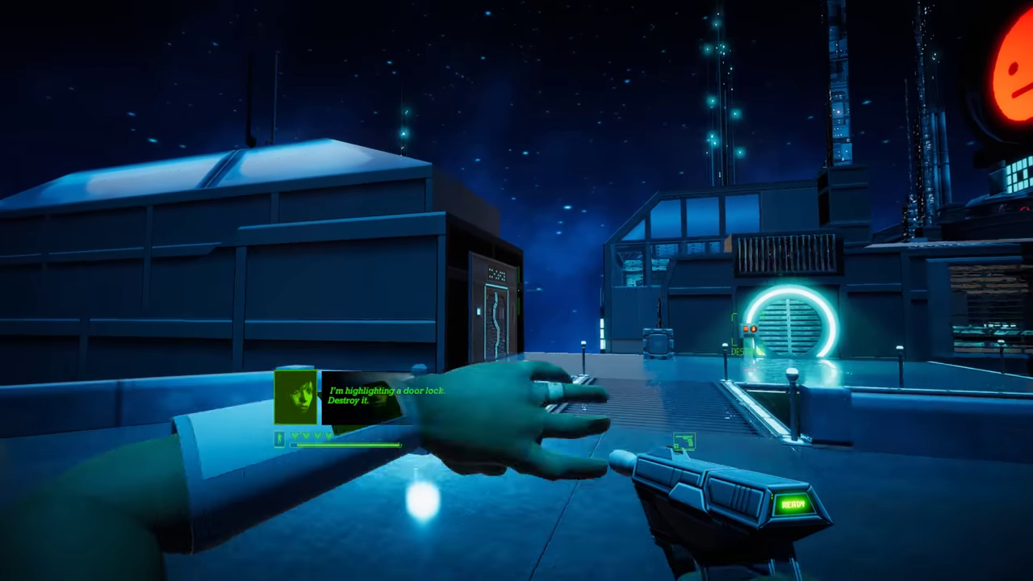
key("w")
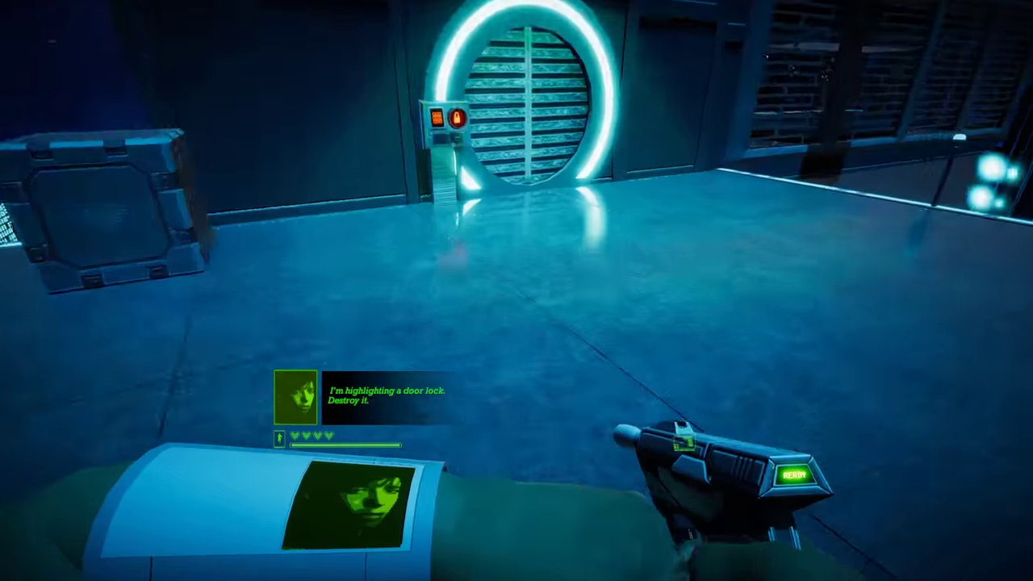
key("e")
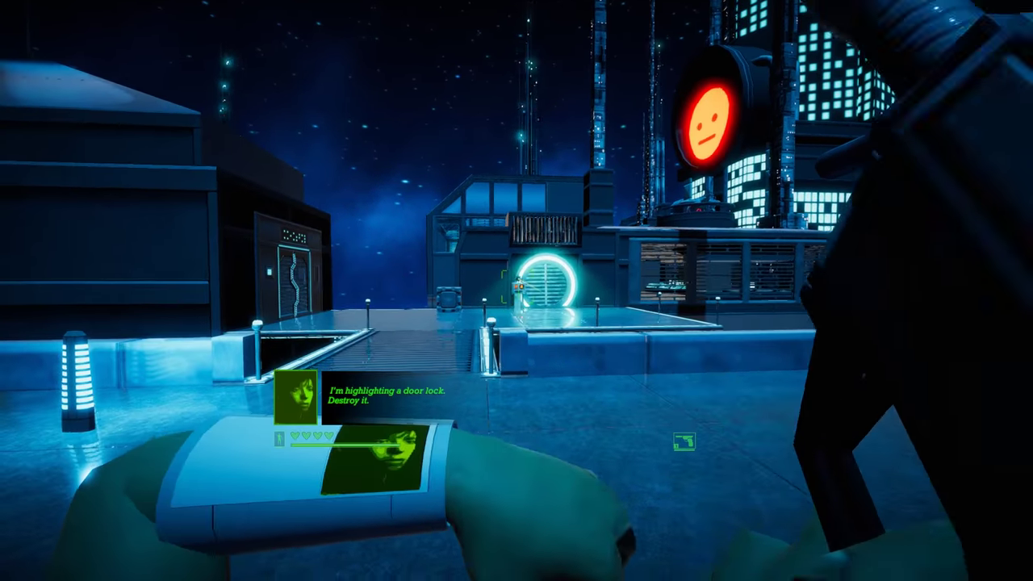
left_click(516, 290)
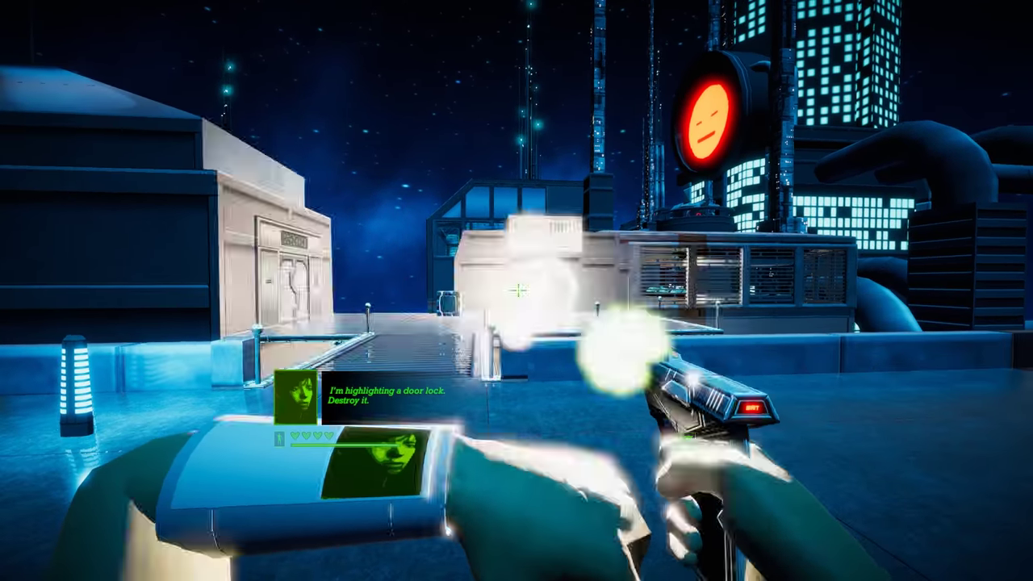
key("w")
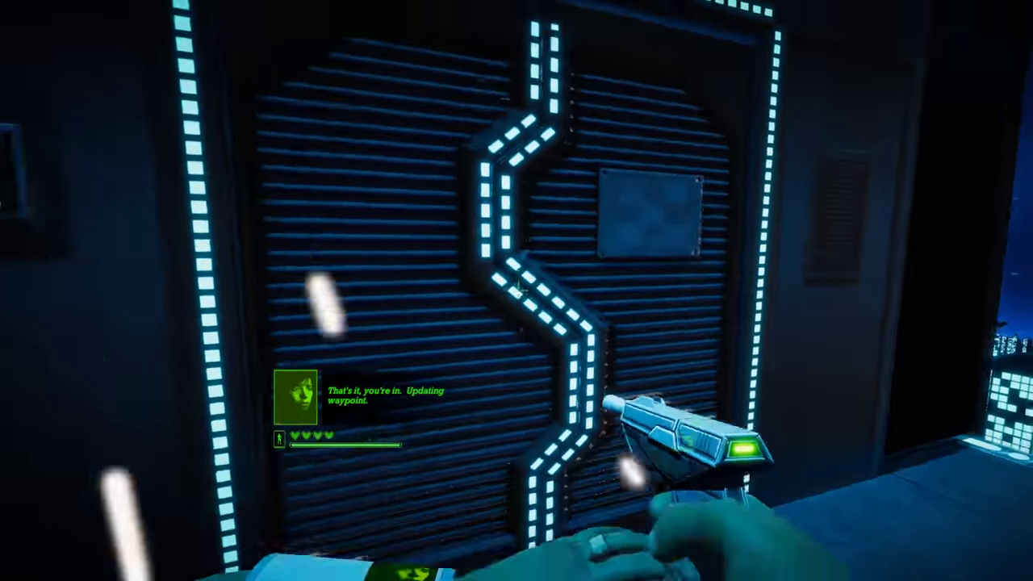
left_click(516, 291)
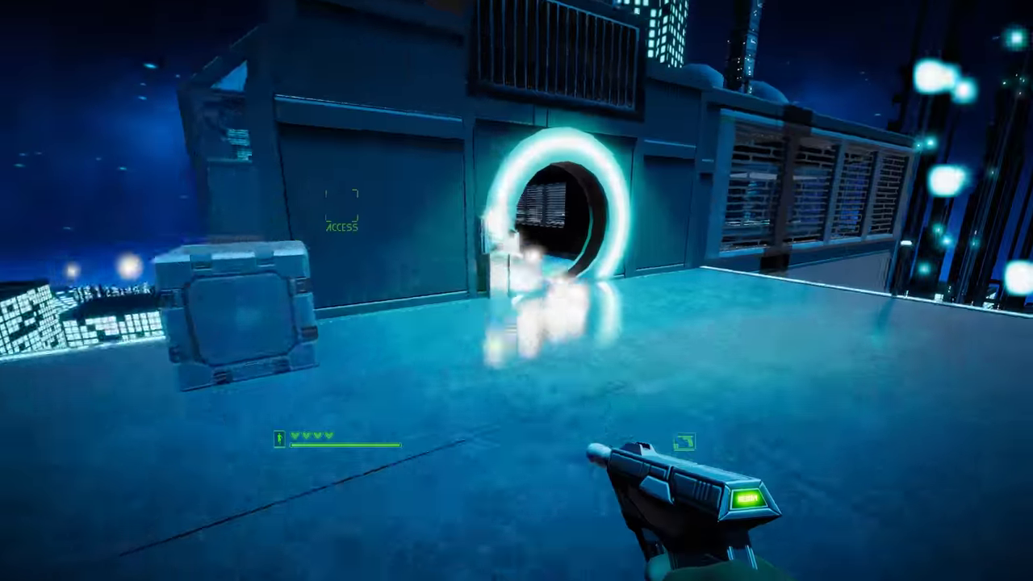
key("w")
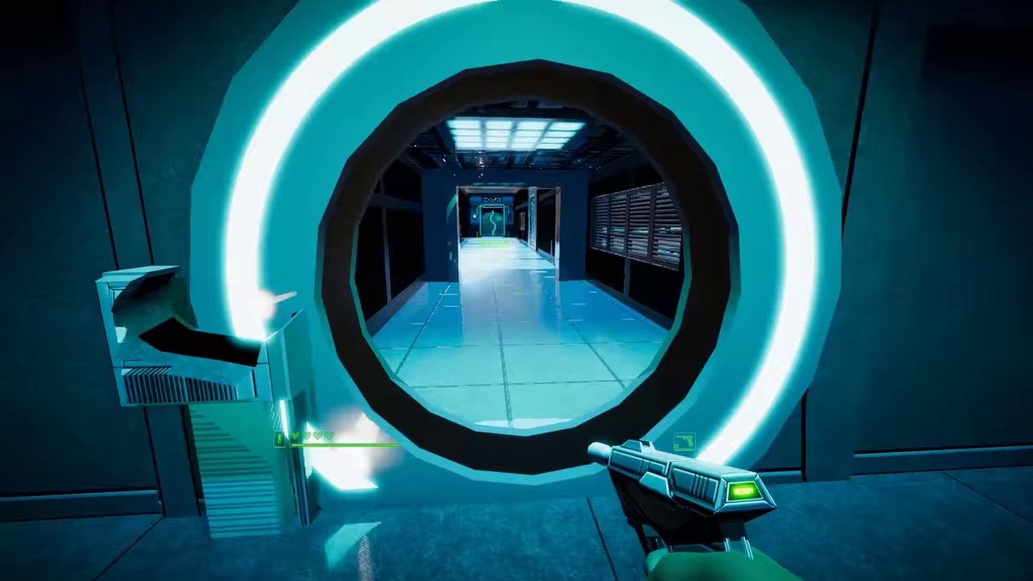
key("w")
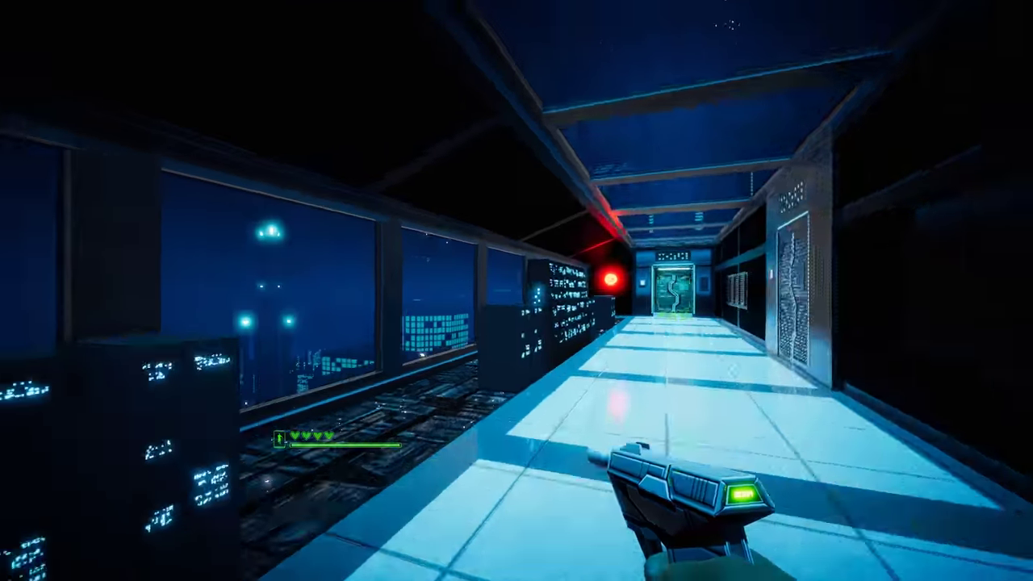
key("w")
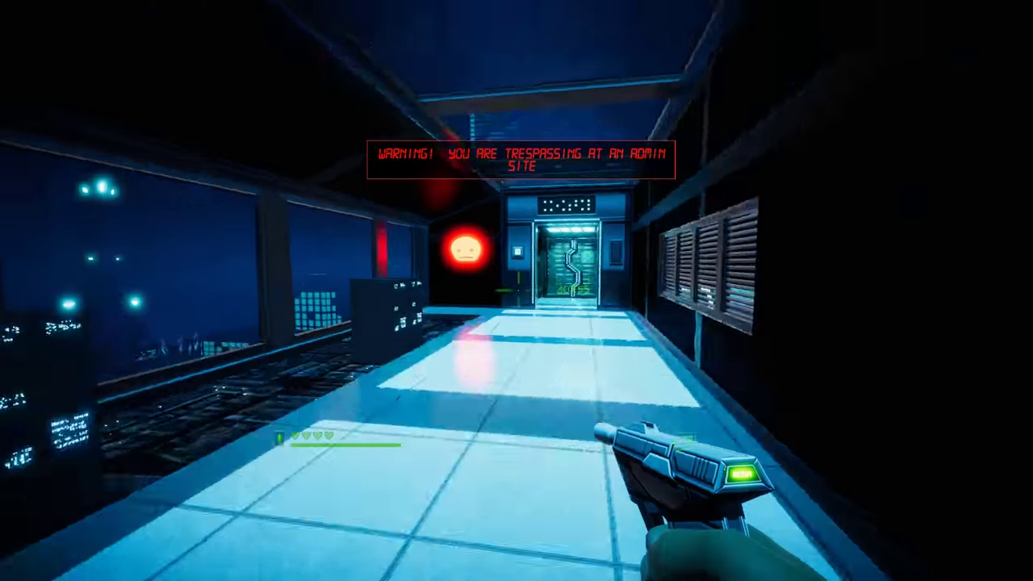
key("w")
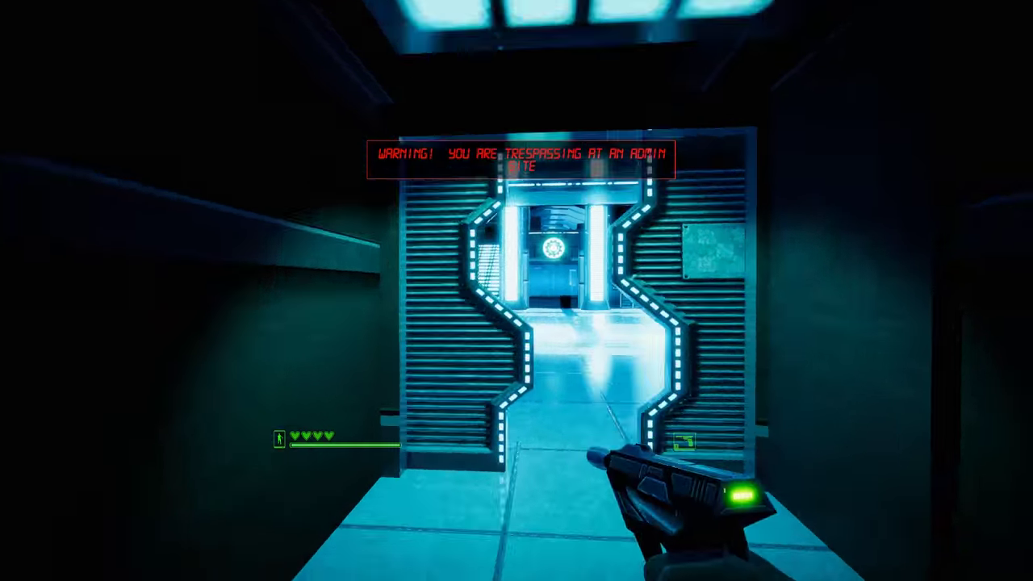